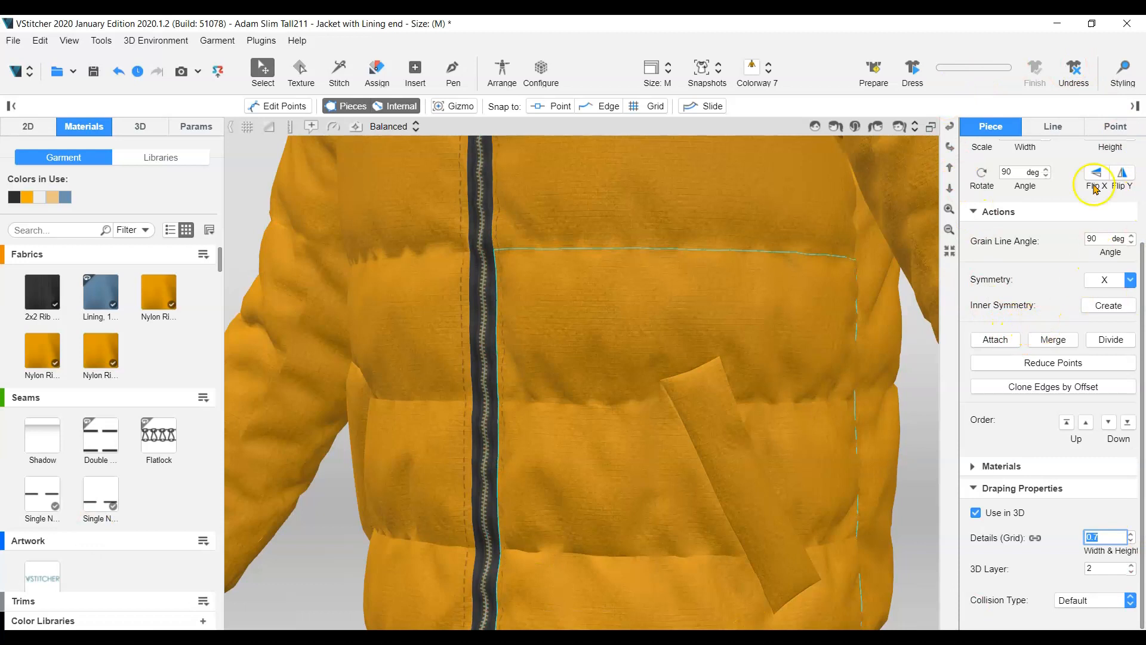
# Run the jacket's drape simulation with the selected lower front panel's current grid setting and finish it.
pyautogui.click(912, 70)
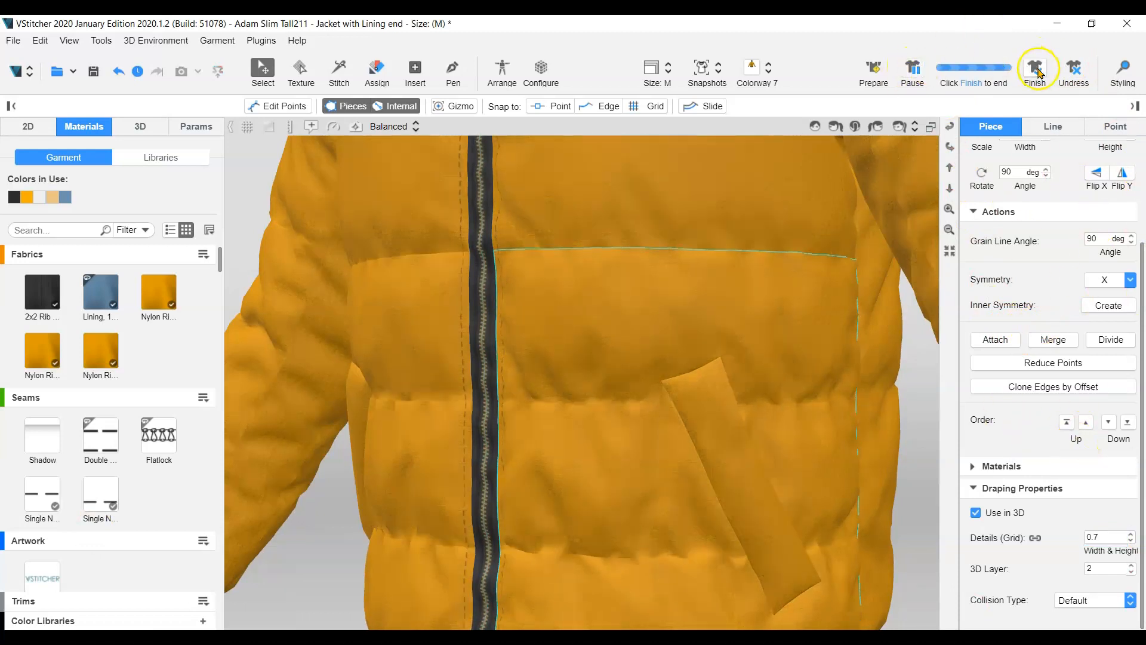
pyautogui.click(1038, 72)
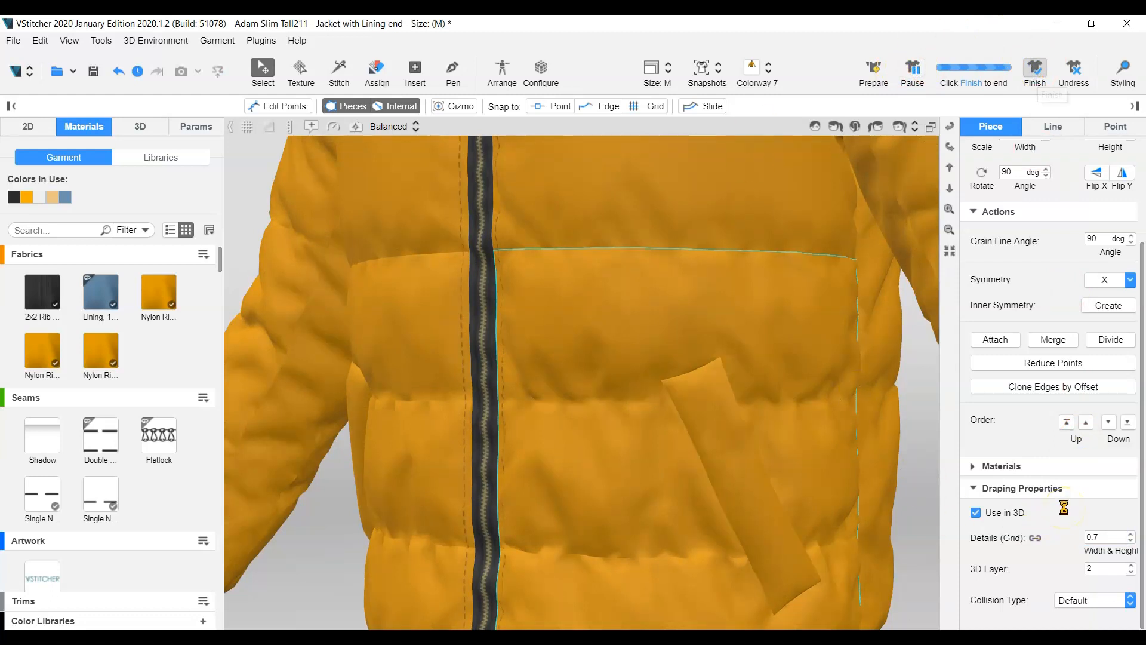
# Set the grid detail of the selected lower front panel of the jacket to 0.5.
pyautogui.doubleClick(1111, 537)
pyautogui.write('0.5')
pyautogui.press('Return')
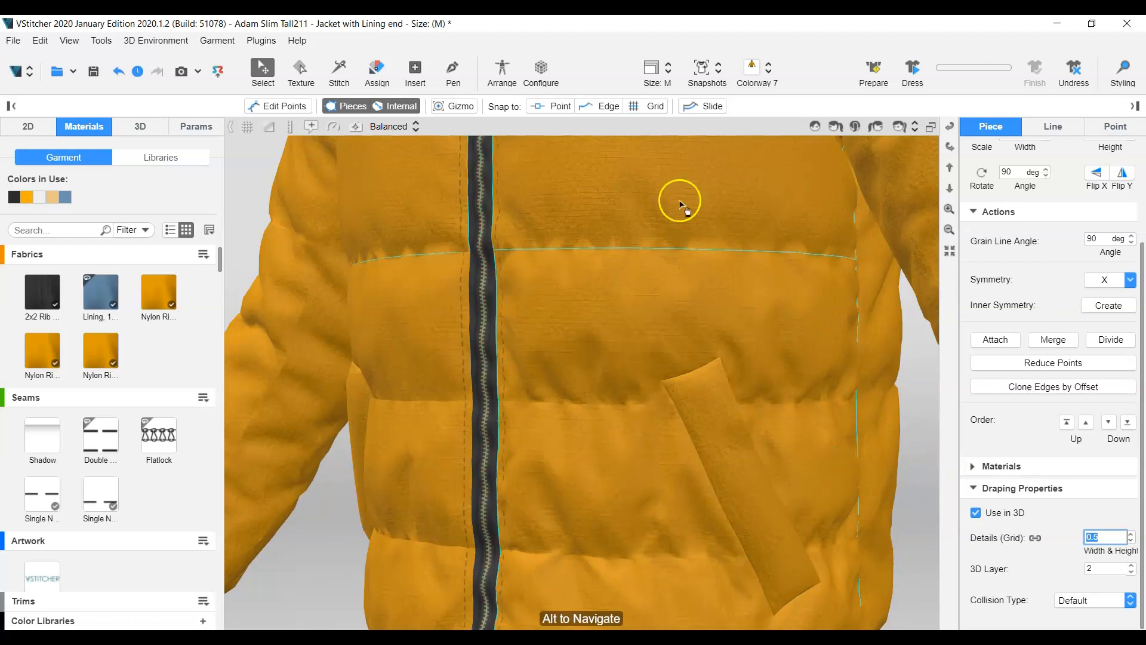
pyautogui.scroll(-2, 635, 410)
pyautogui.keyDown('alt'); pyautogui.moveTo(336, 495); pyautogui.dragTo(384, 346); pyautogui.keyUp('alt')
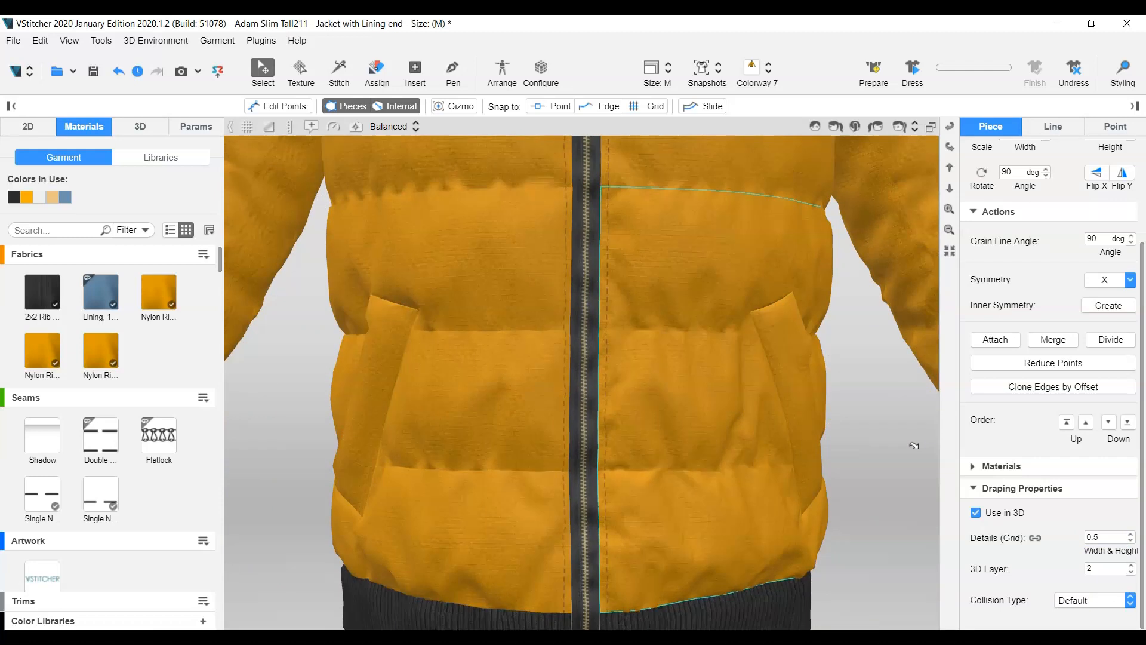
# Refine the grid detail of both lower front panels of the jacket to 0.3.
pyautogui.doubleClick(1103, 537)
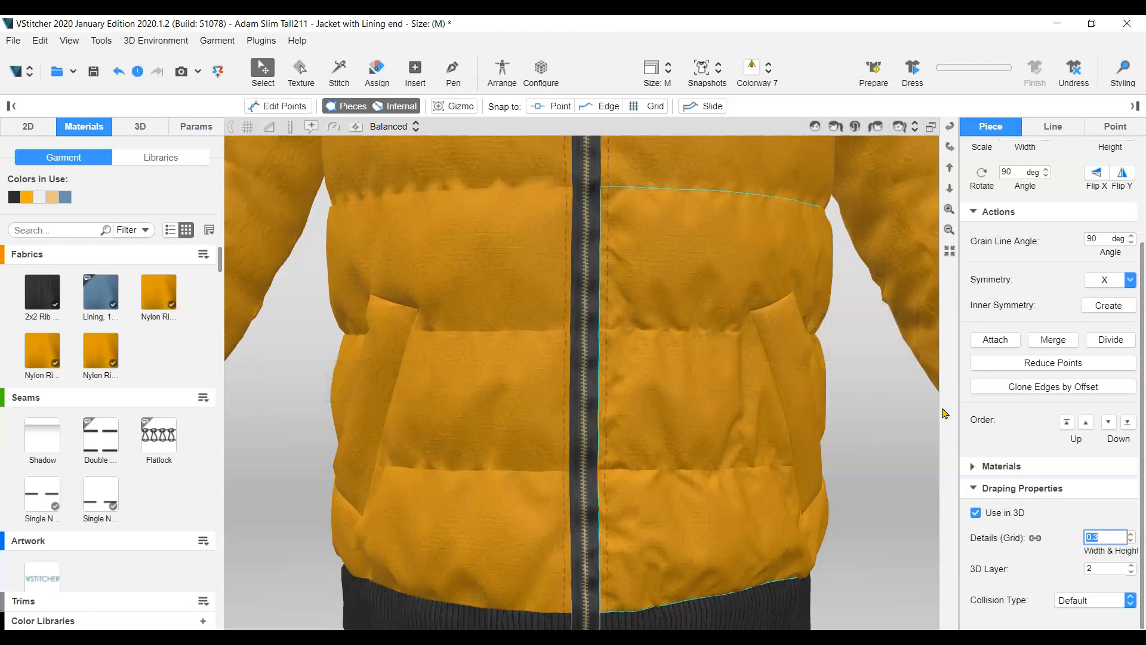
pyautogui.click(894, 496)
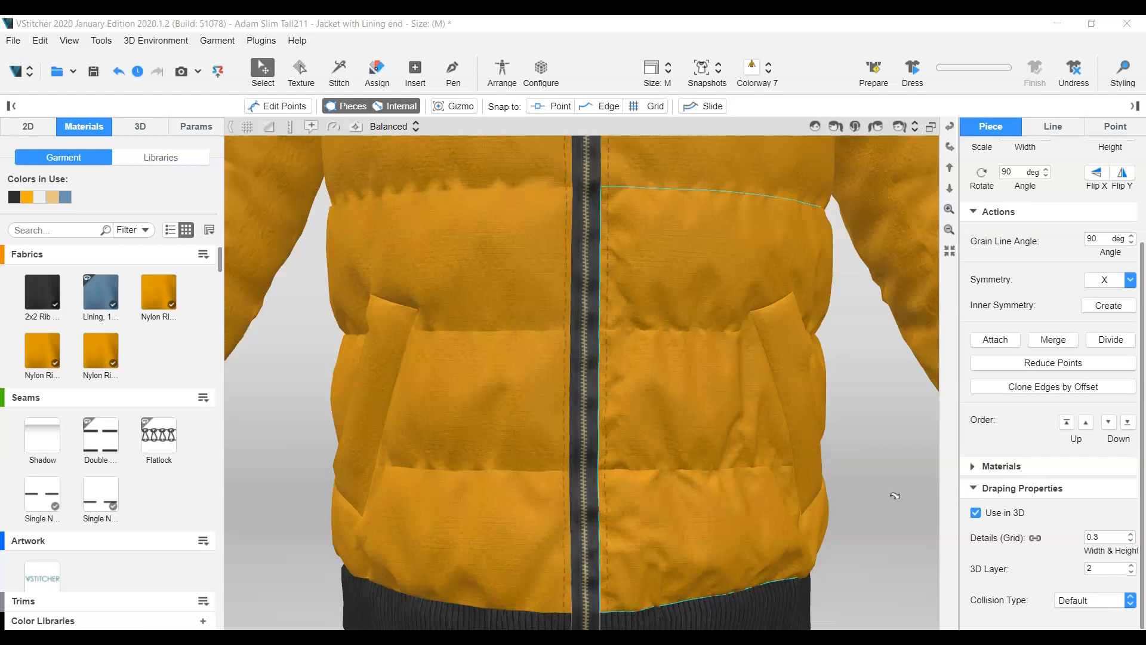
pyautogui.scroll(-4, 586, 306)
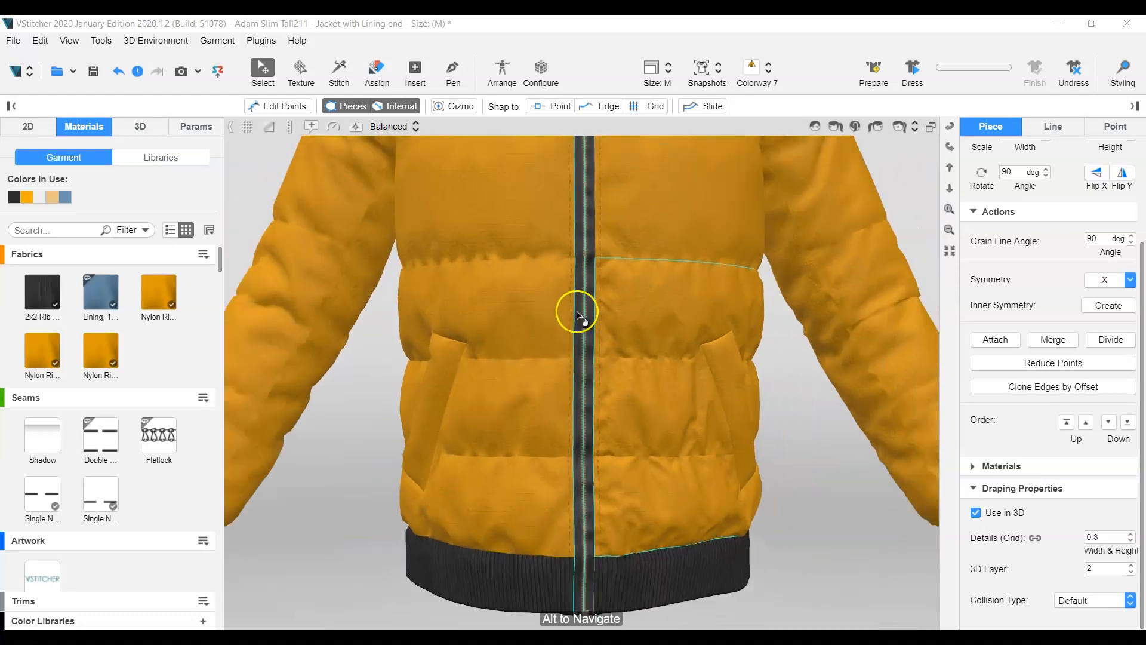
pyautogui.click(545, 340)
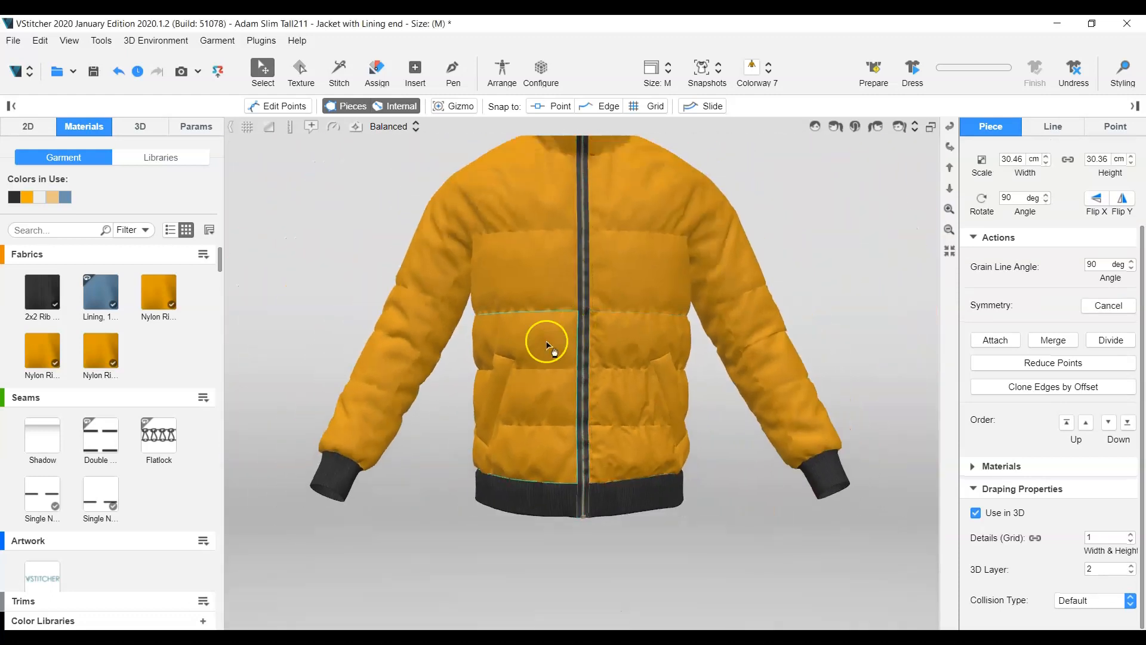
pyautogui.click(1113, 534)
pyautogui.click(1113, 533)
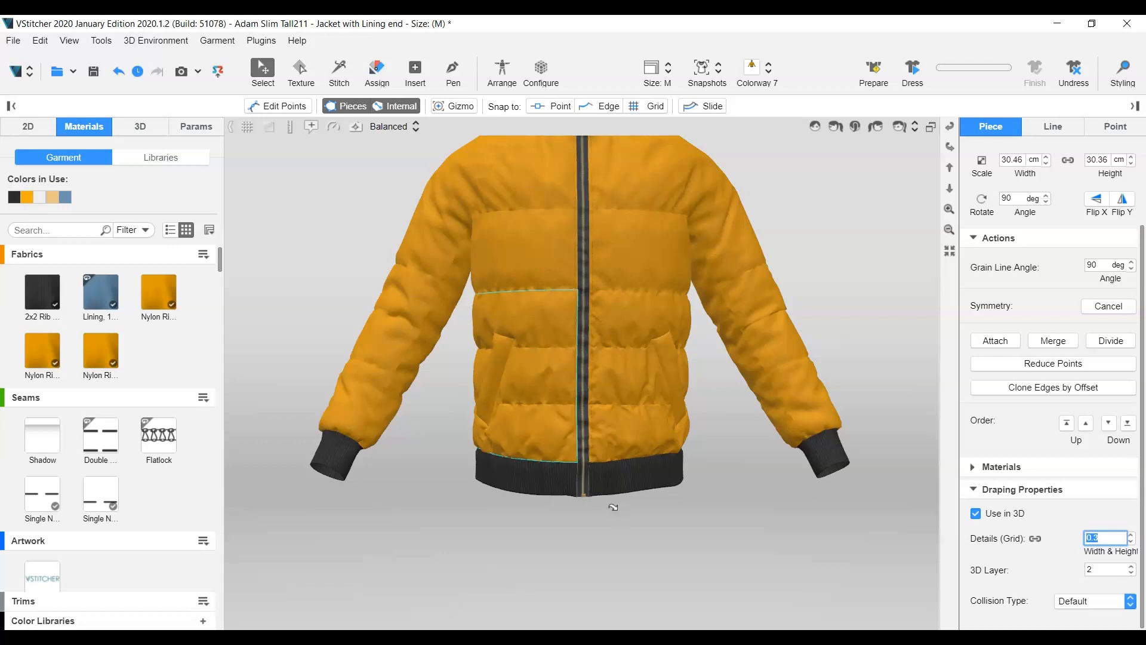
# Set the grid detail of the upper front panel on the wearer's right side to 0.3.
pyautogui.click(542, 246)
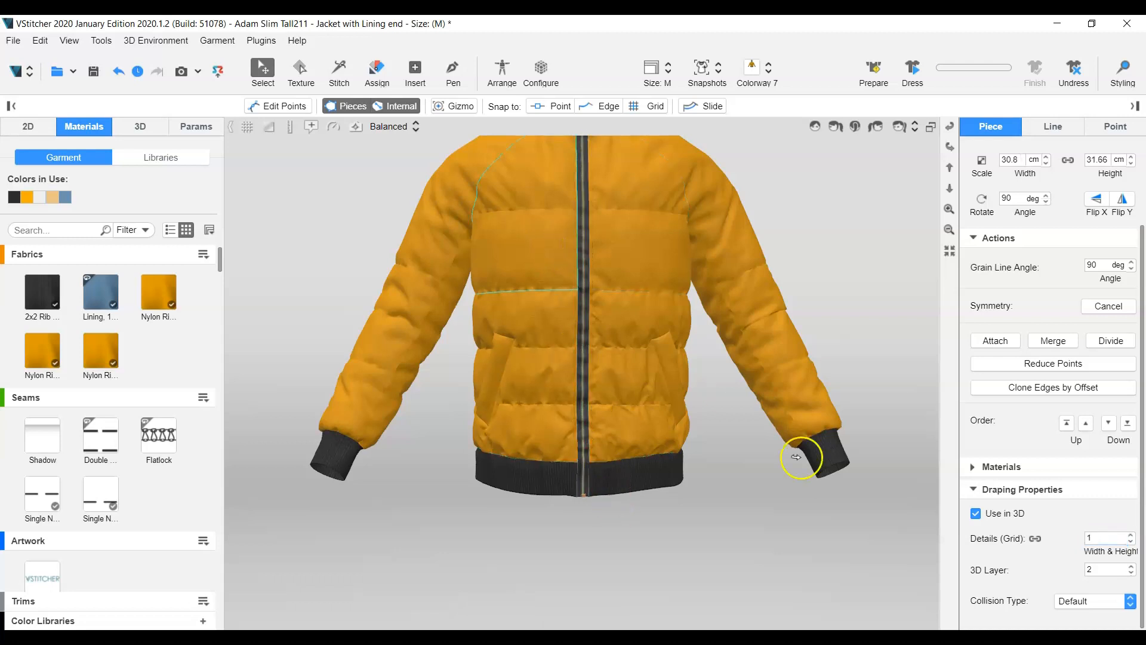
pyautogui.doubleClick(1096, 539)
pyautogui.write('0.3')
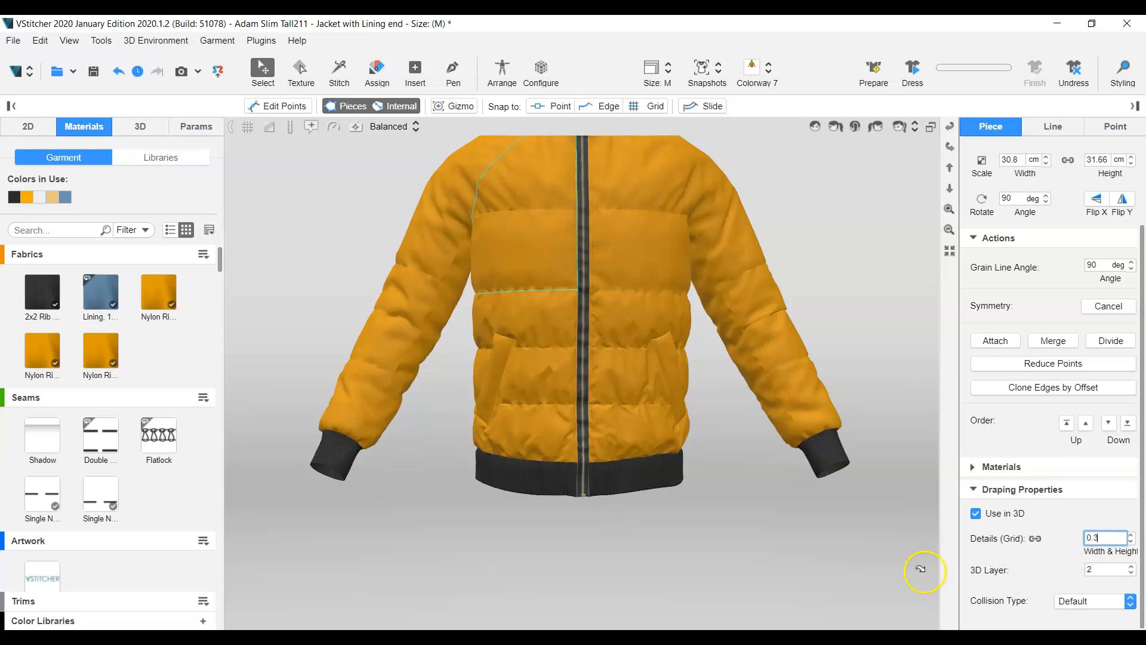
pyautogui.press('Return')
# Set the grid detail of the upper front panel on the wearer's left side to 0.3 and re-drape the jacket to completion.
pyautogui.moveTo(787, 202); pyautogui.dragTo(446, 395)
pyautogui.moveTo(878, 391); pyautogui.dragTo(835, 389)
pyautogui.click(640, 371)
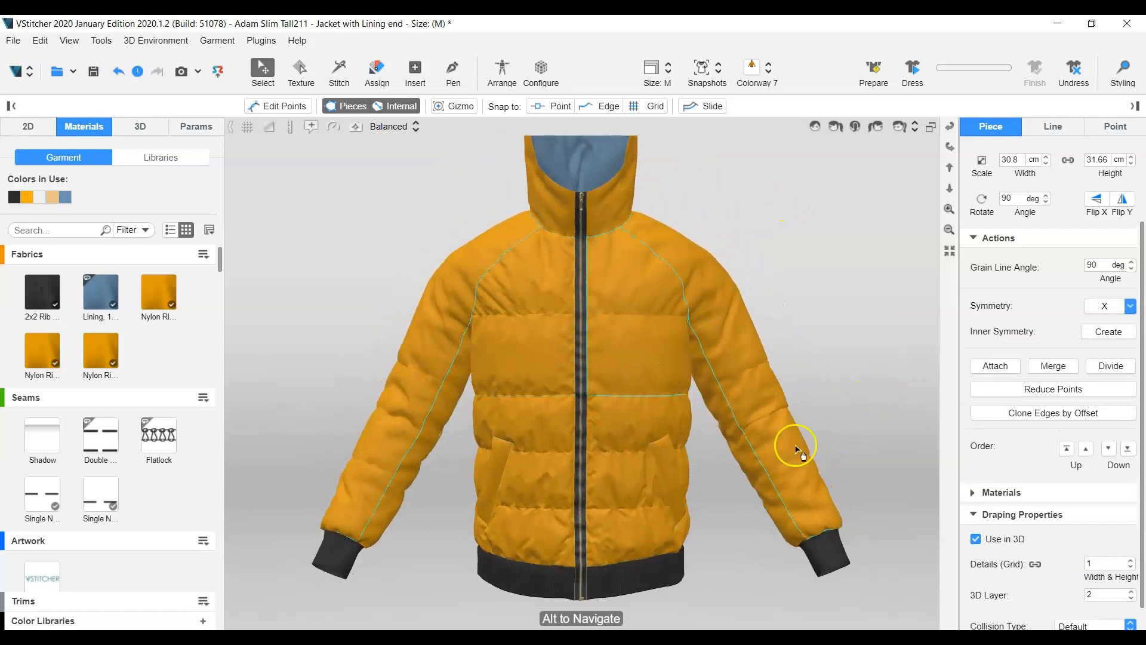
pyautogui.click(1105, 563)
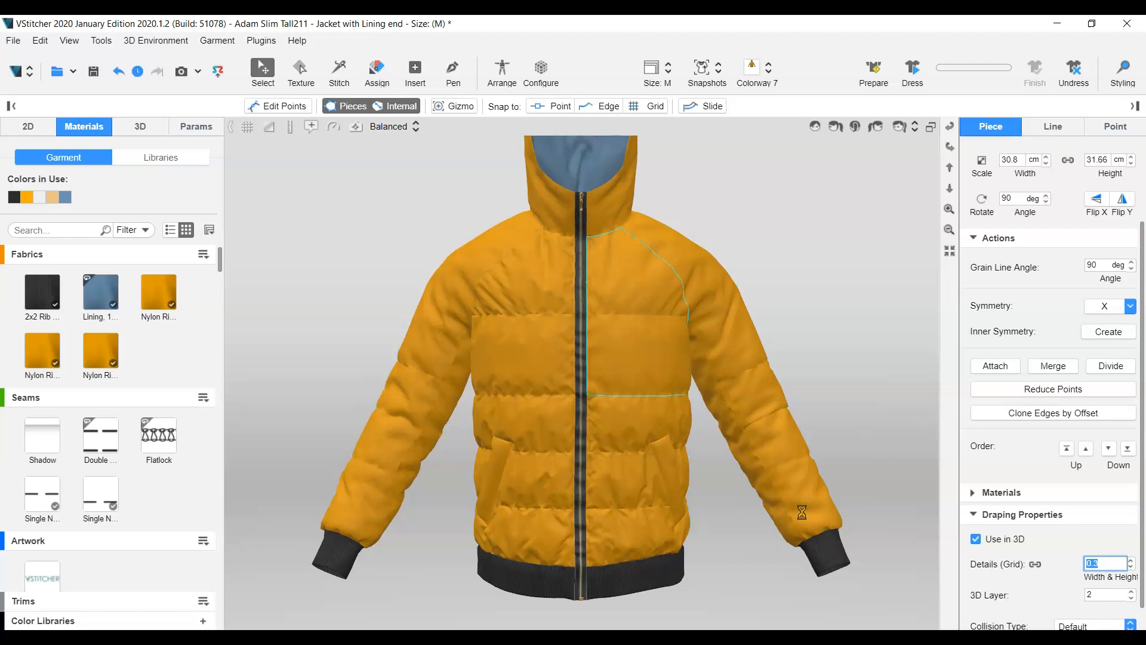
pyautogui.click(914, 71)
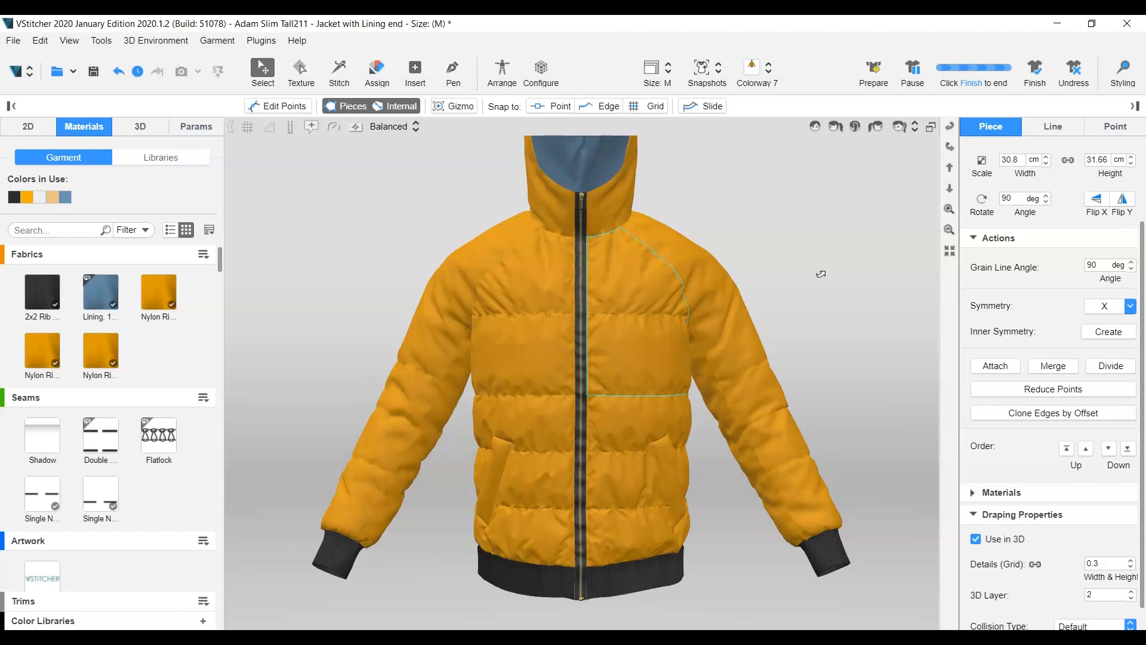
pyautogui.click(1035, 70)
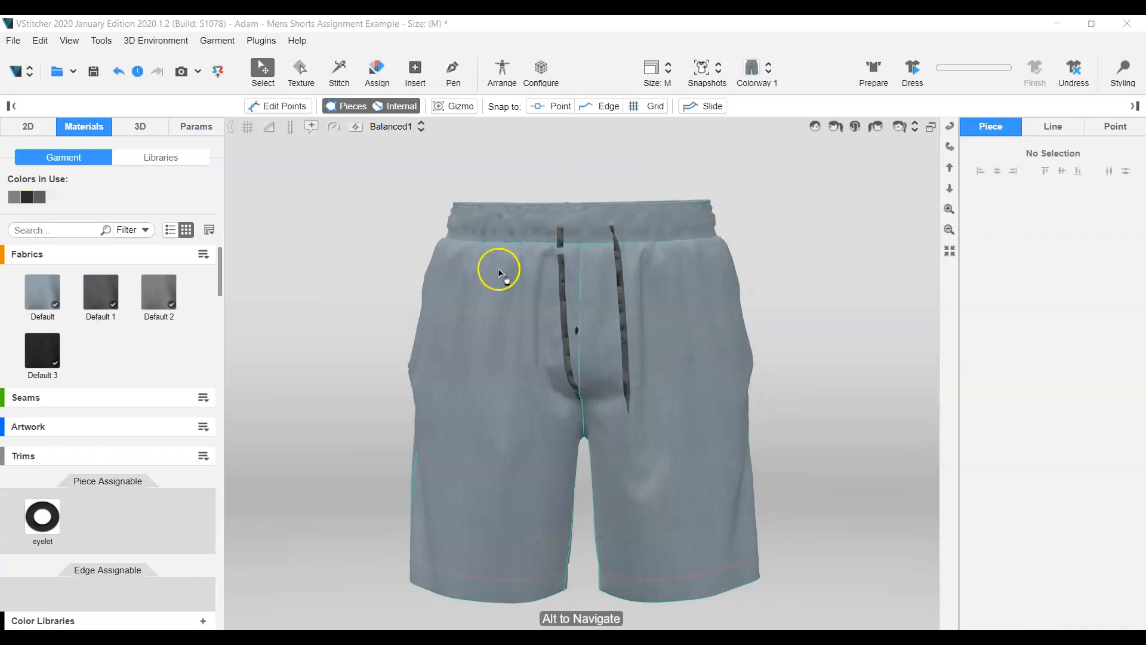
# Switch to the men's shorts, set the waistband's grid detail to 0.3, and drape the garment to completion.
pyautogui.scroll(3, 589, 230)
pyautogui.moveTo(832, 184); pyautogui.dragTo(464, 364)
pyautogui.scroll(2, 459, 376)
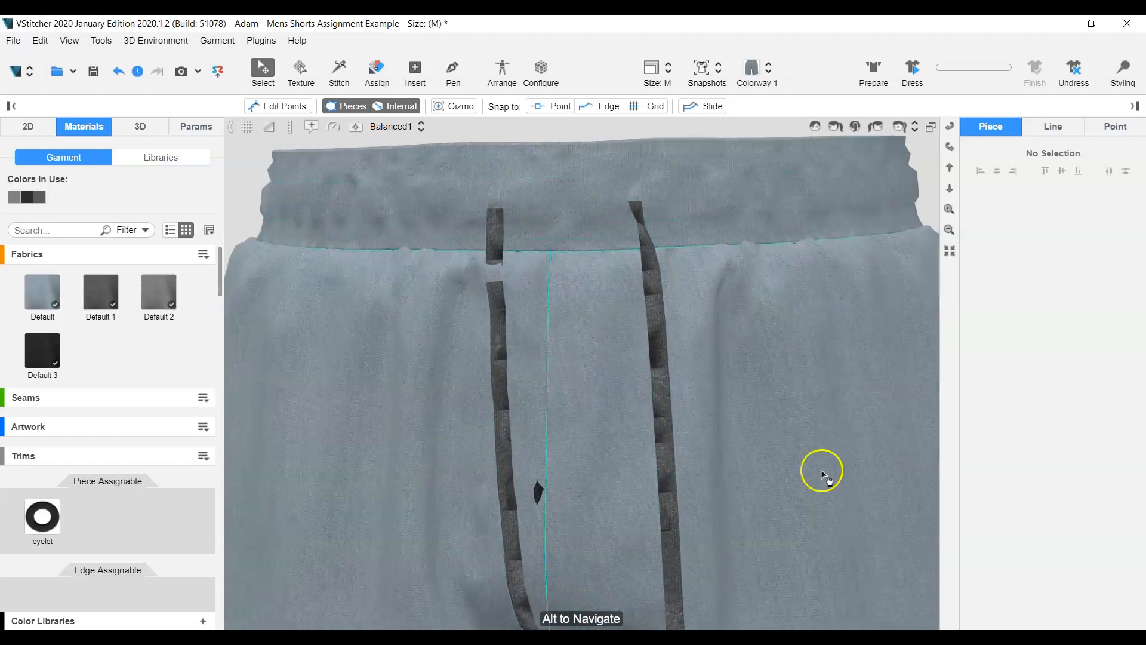
pyautogui.scroll(-2, 768, 439)
pyautogui.moveTo(886, 312); pyautogui.dragTo(485, 437)
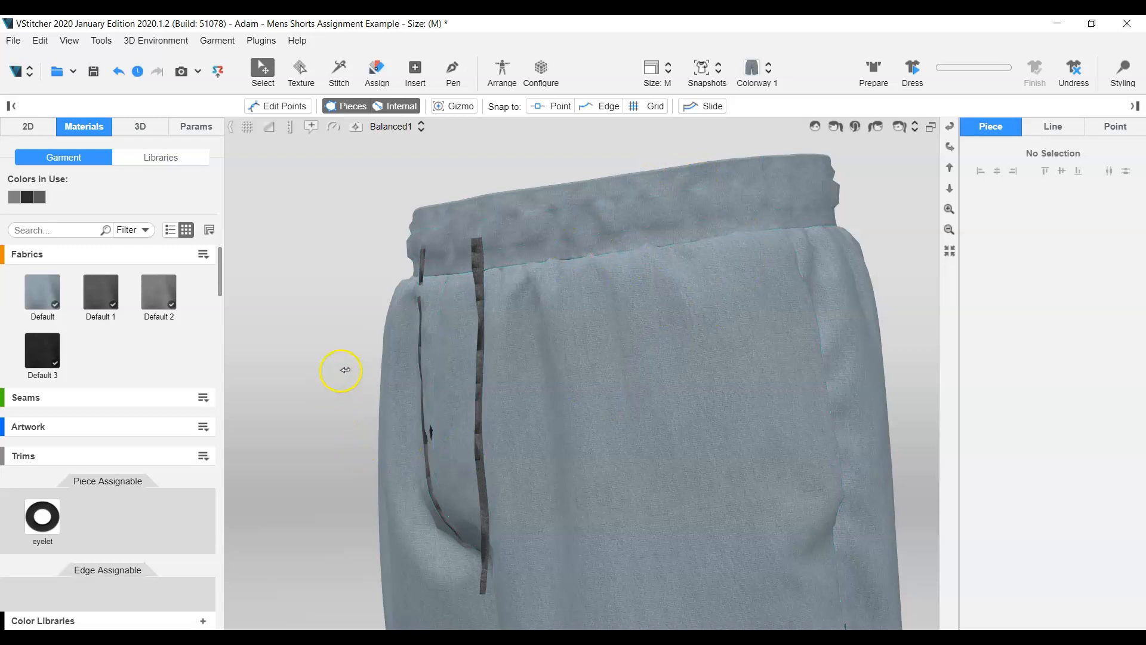
pyautogui.click(575, 226)
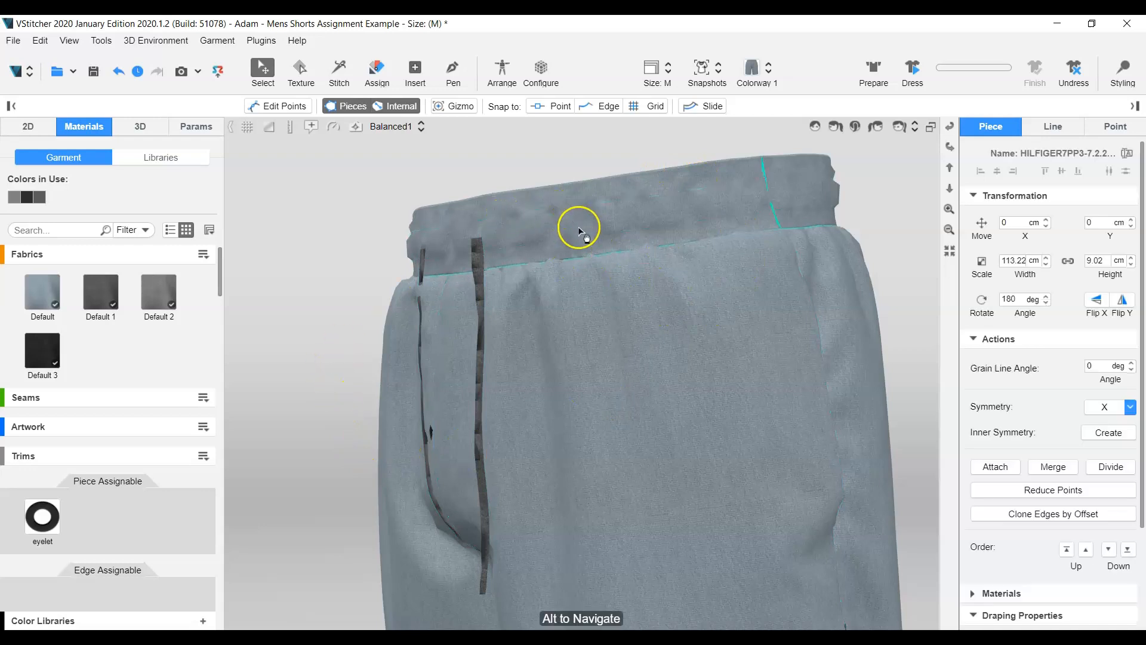
pyautogui.scroll(-3, 1074, 574)
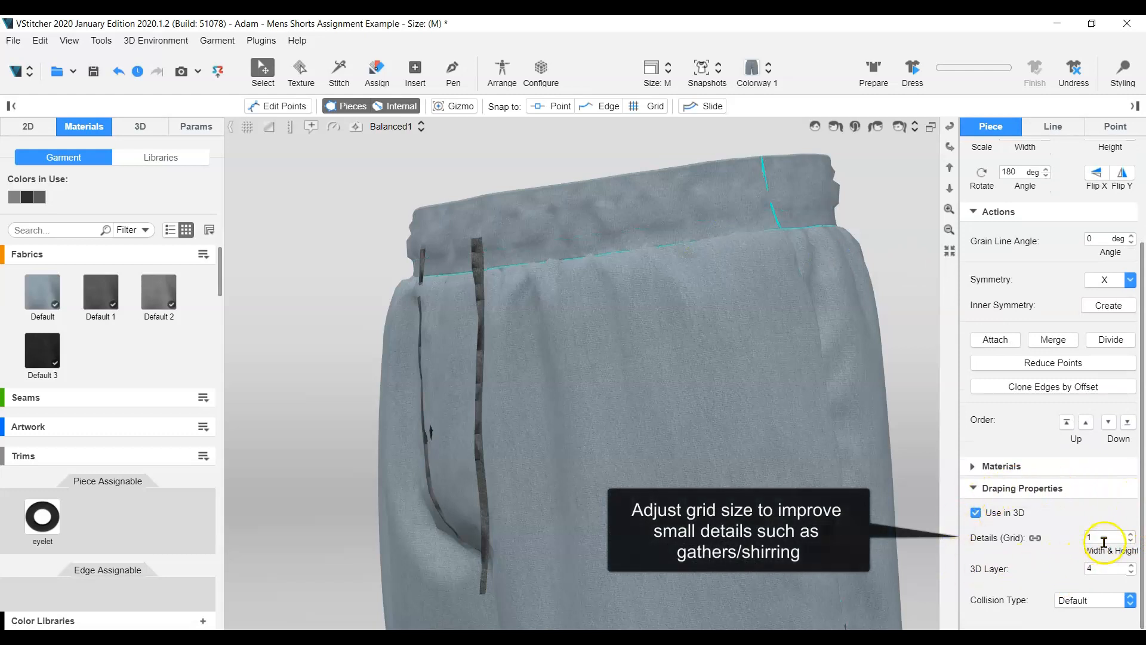
pyautogui.doubleClick(1106, 539)
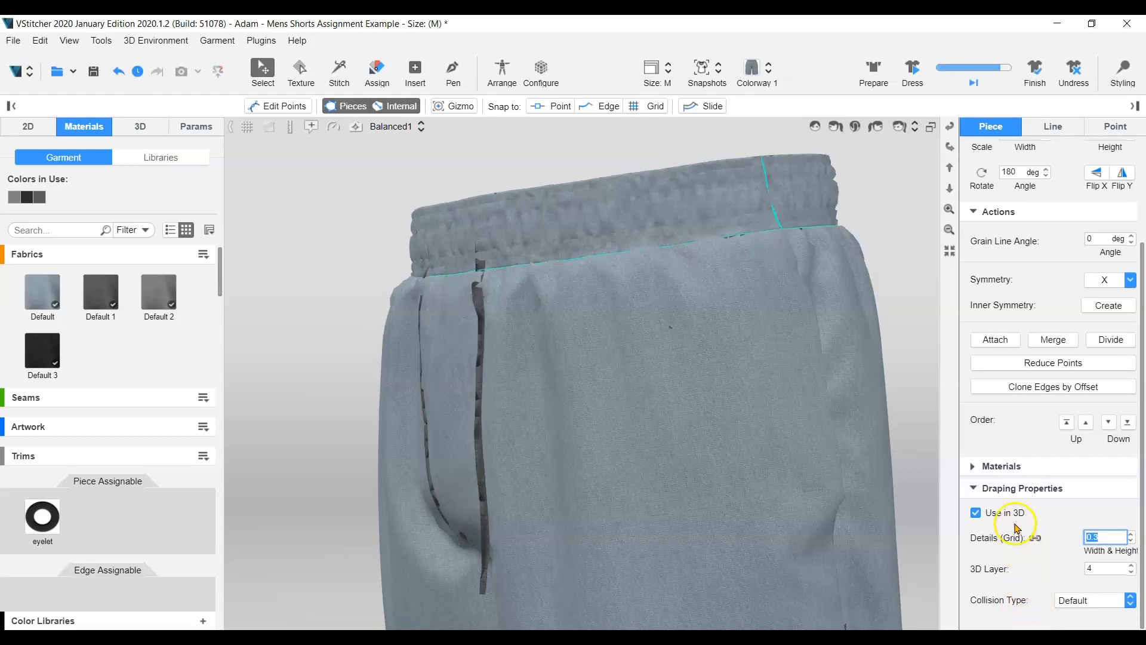
pyautogui.click(917, 70)
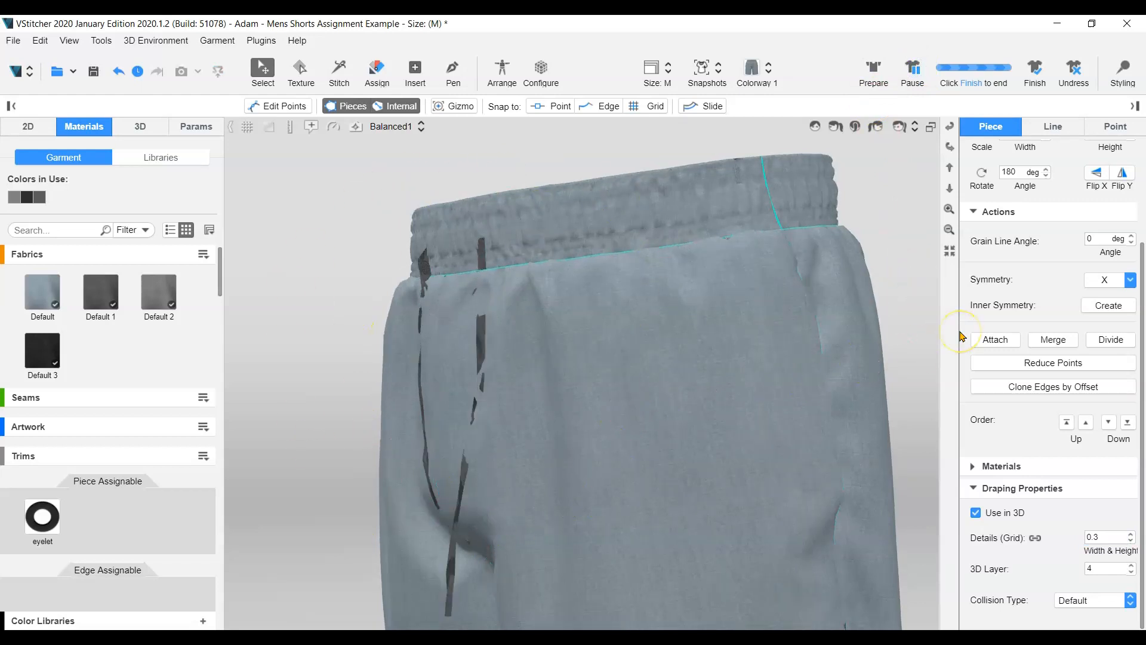
pyautogui.click(1036, 70)
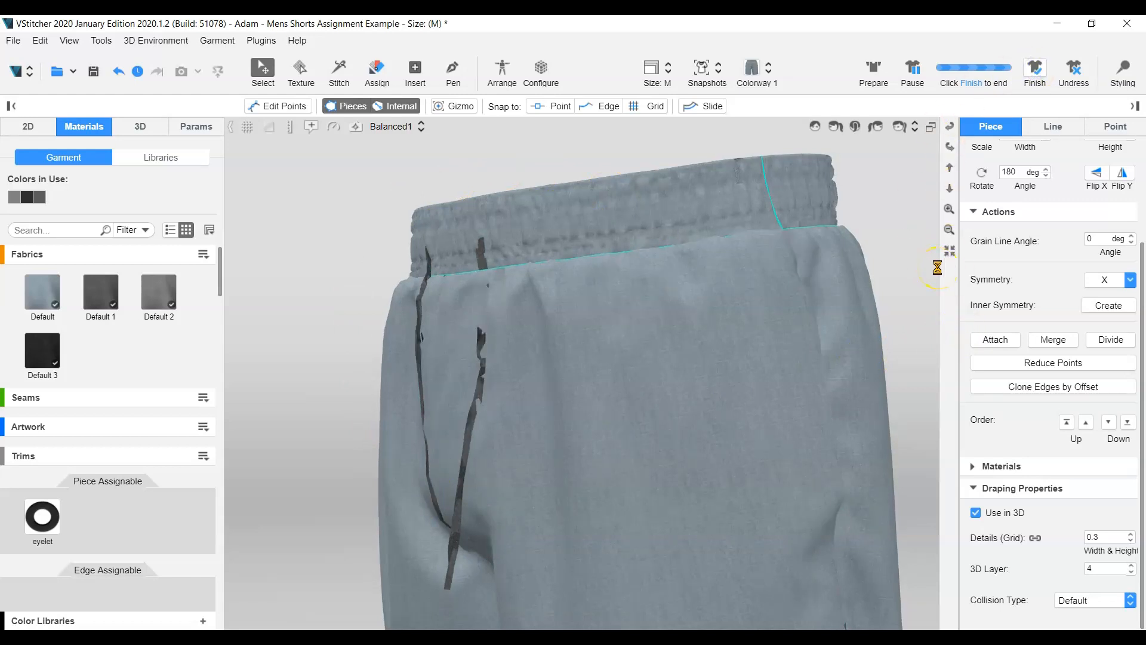
# Select both drawstrings and their small end pieces in the 2D pattern, set their grid detail to 0.4, and re-drape the shorts to completion.
pyautogui.moveTo(354, 285); pyautogui.dragTo(491, 450, button='right')
pyautogui.press('3')
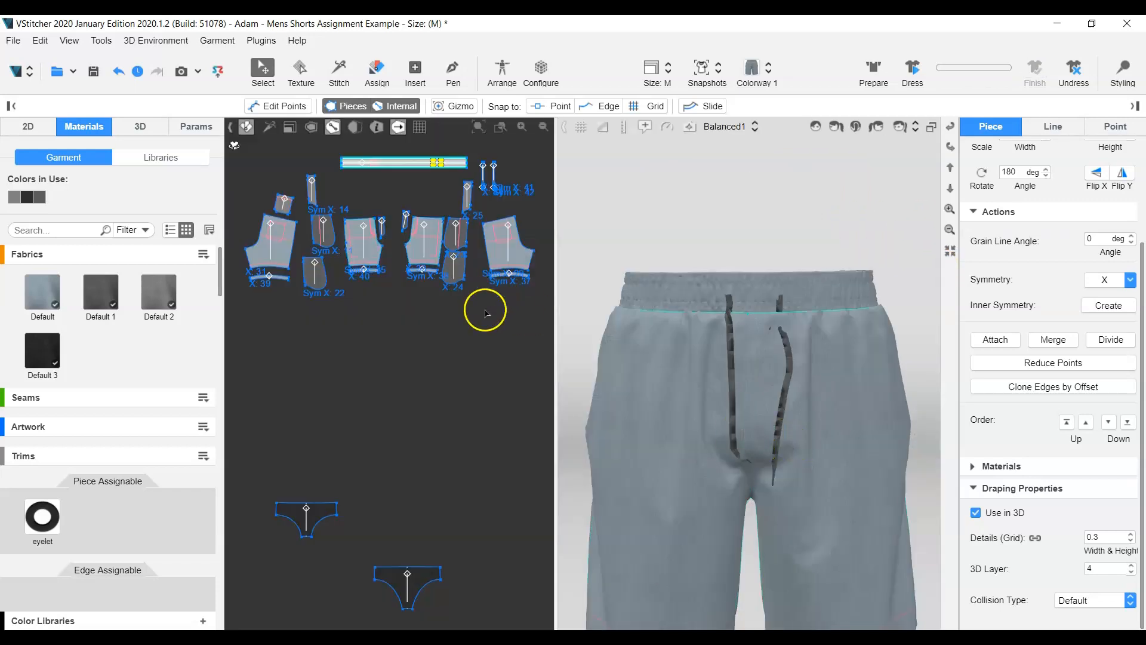
pyautogui.moveTo(485, 312); pyautogui.dragTo(384, 454, button='right')
pyautogui.scroll(6, 414, 278)
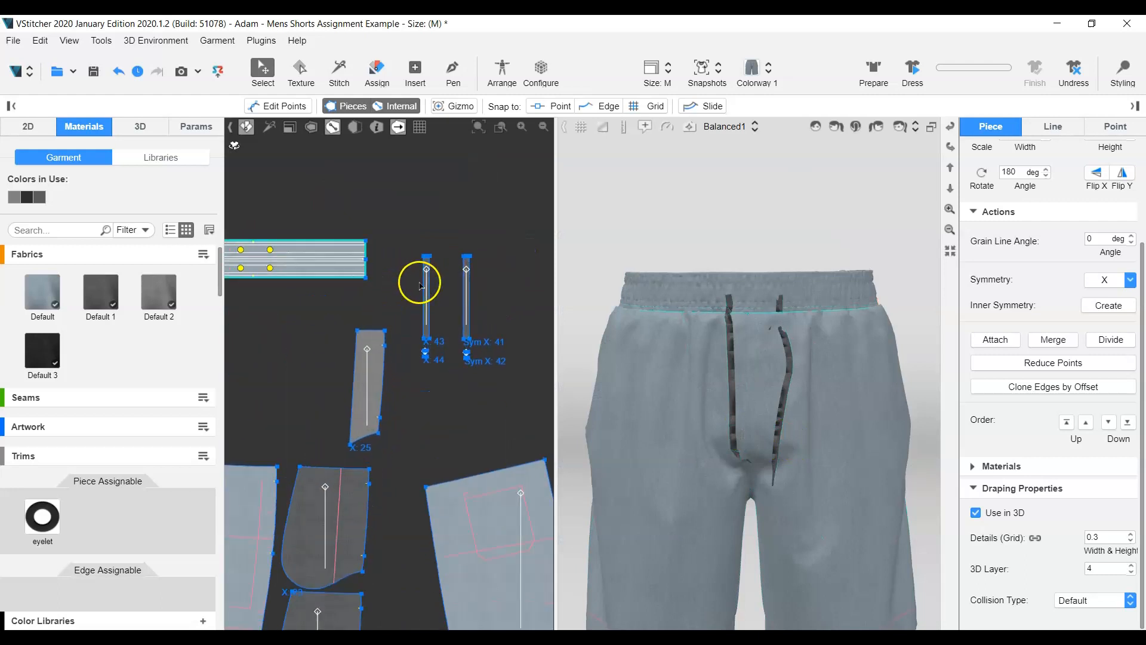
pyautogui.click(502, 279)
pyautogui.scroll(3, 497, 281)
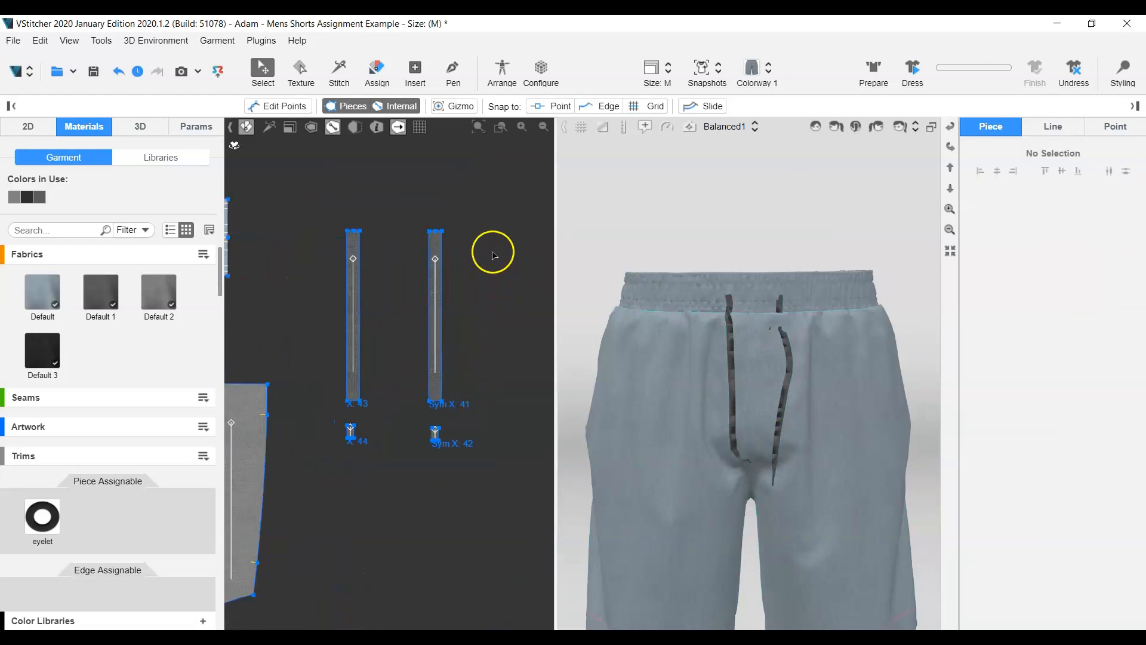
pyautogui.moveTo(309, 184); pyautogui.dragTo(512, 521)
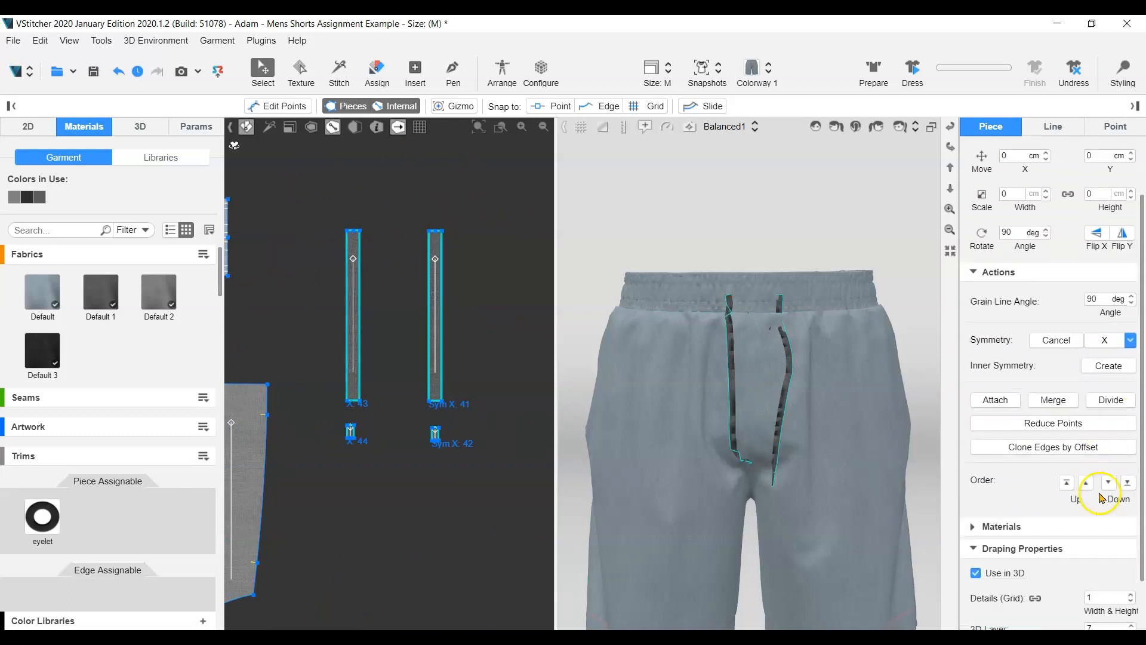
pyautogui.scroll(-1, 1101, 497)
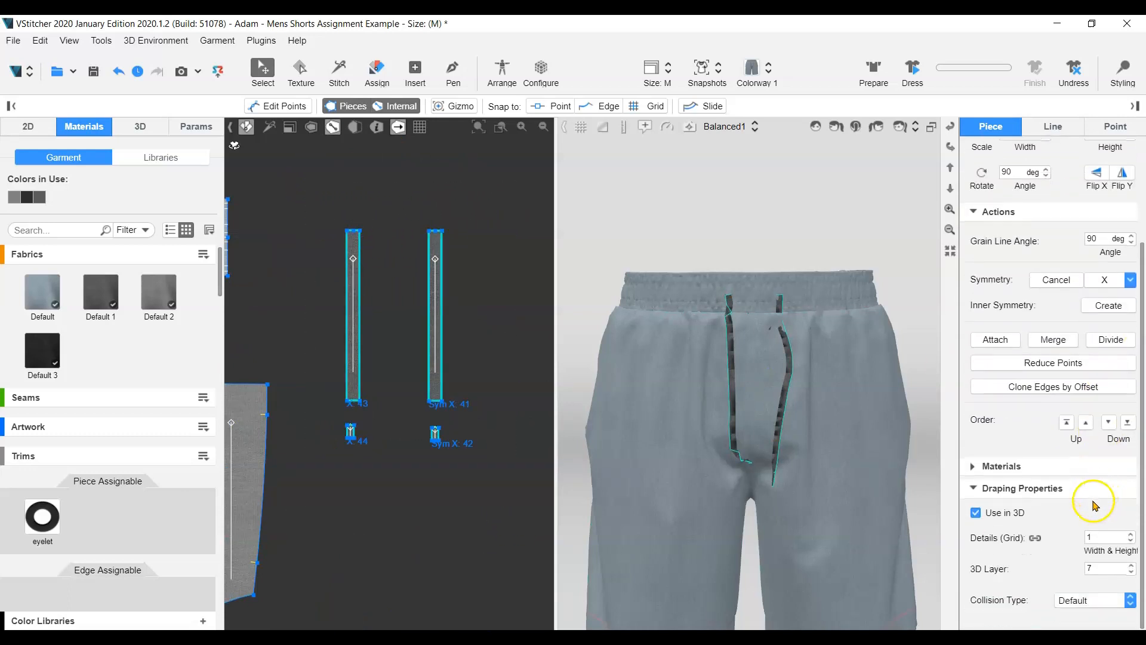
pyautogui.doubleClick(1109, 537)
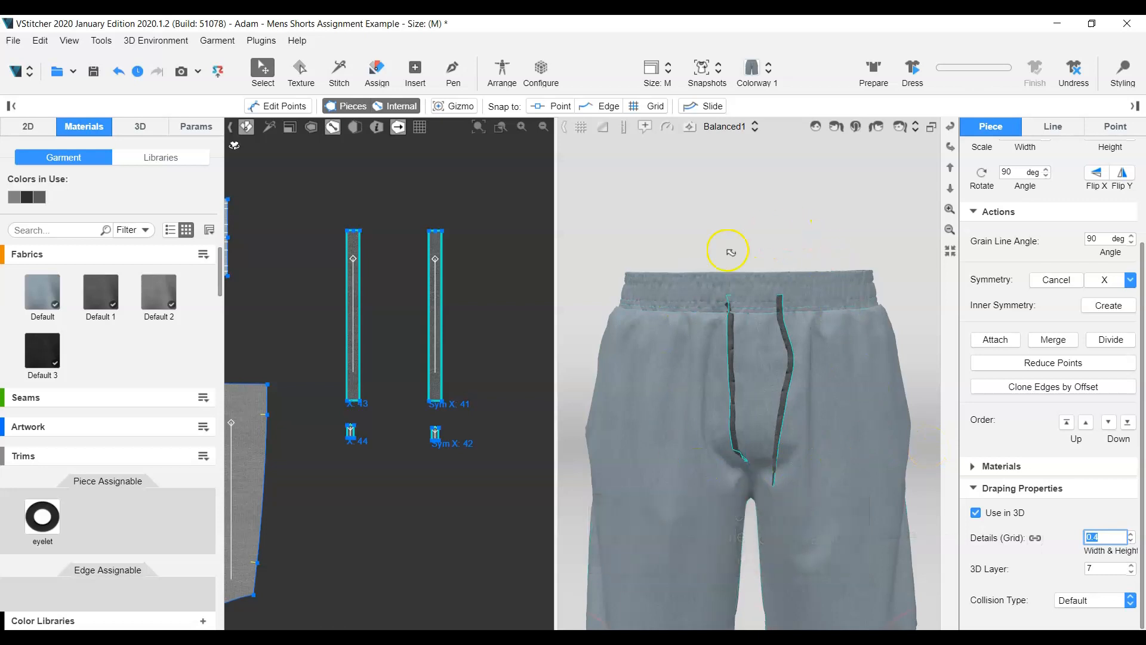
pyautogui.click(914, 68)
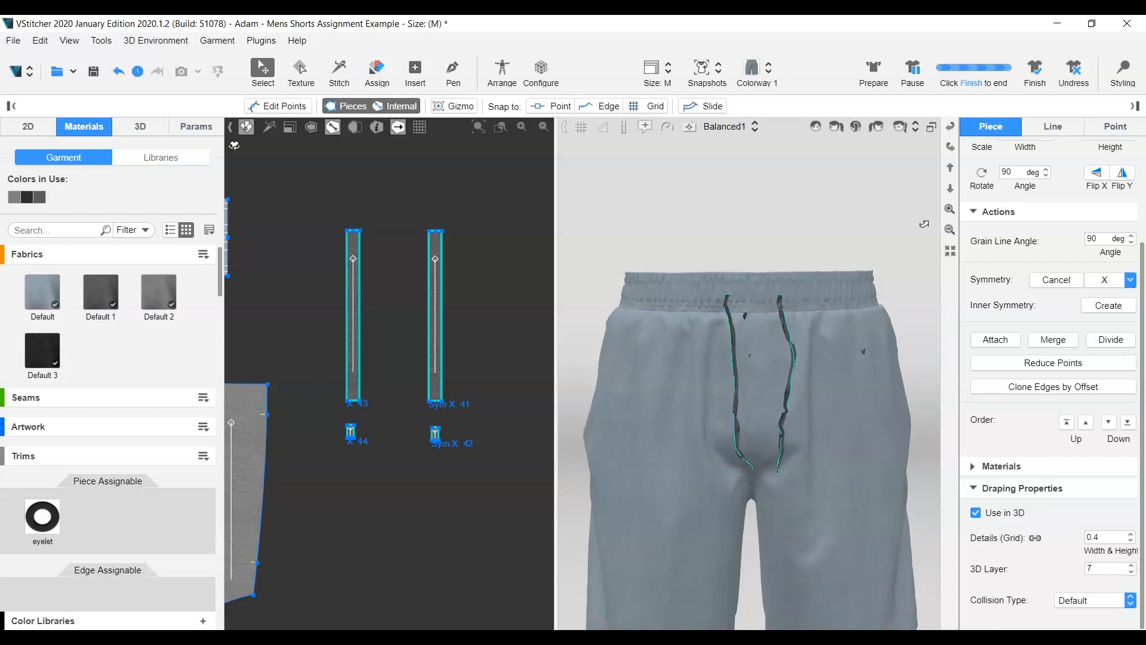
pyautogui.click(1035, 68)
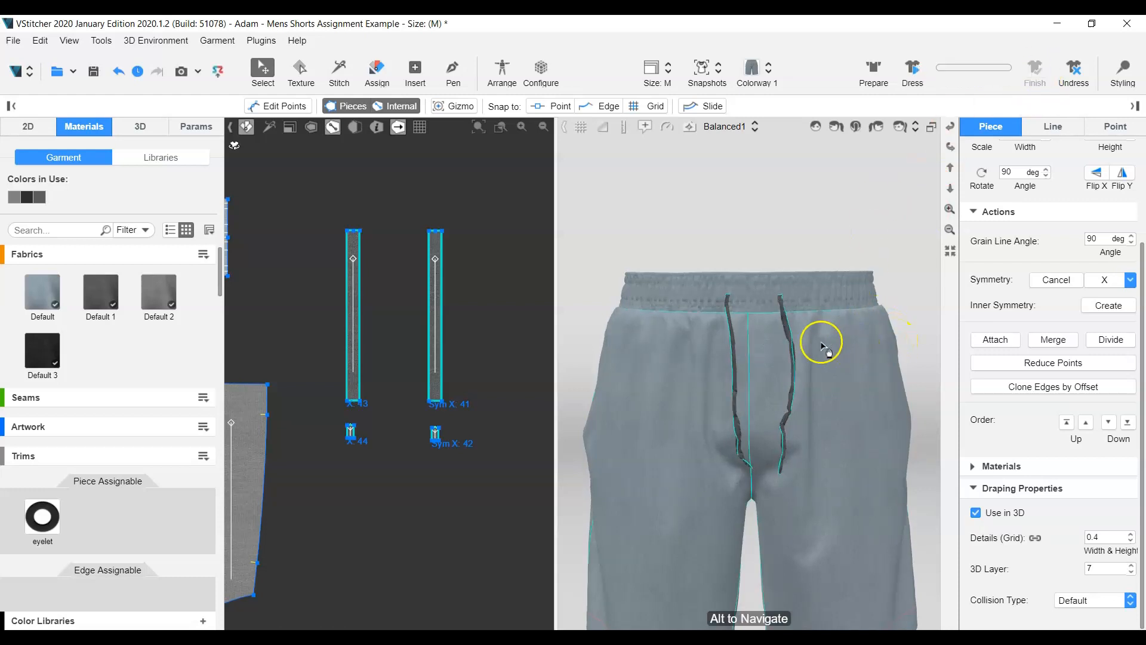
# Show only the 3D garment and set the grid detail of the drawstring pieces to 0.3.
pyautogui.press('3')
pyautogui.scroll(3, 689, 297)
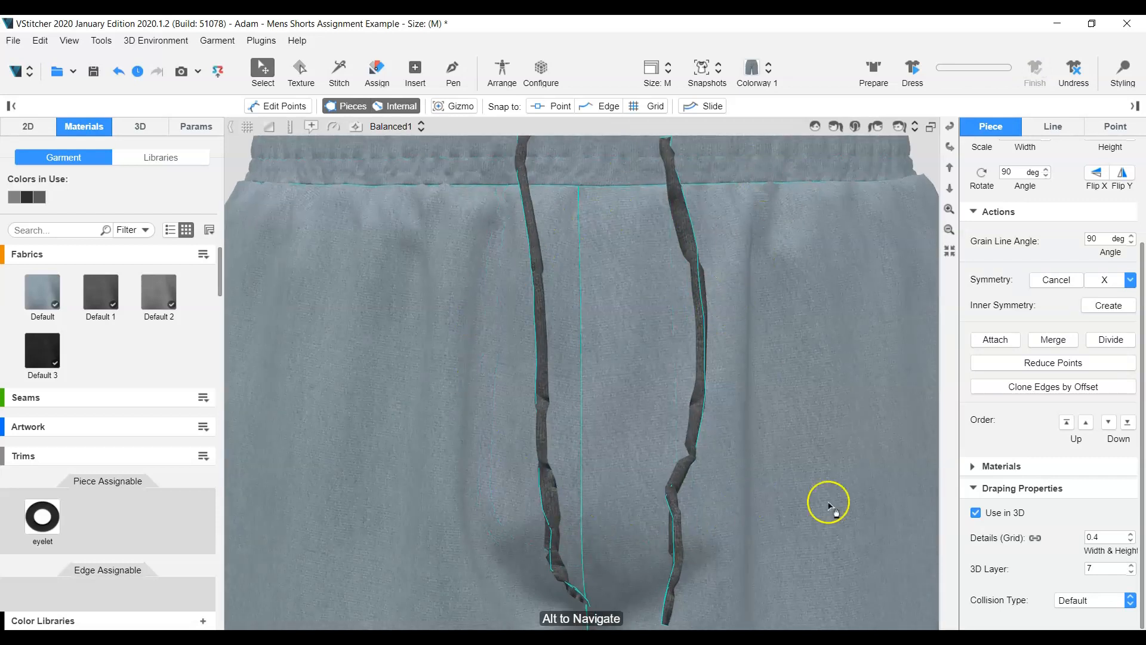
pyautogui.doubleClick(1091, 536)
pyautogui.write('0')
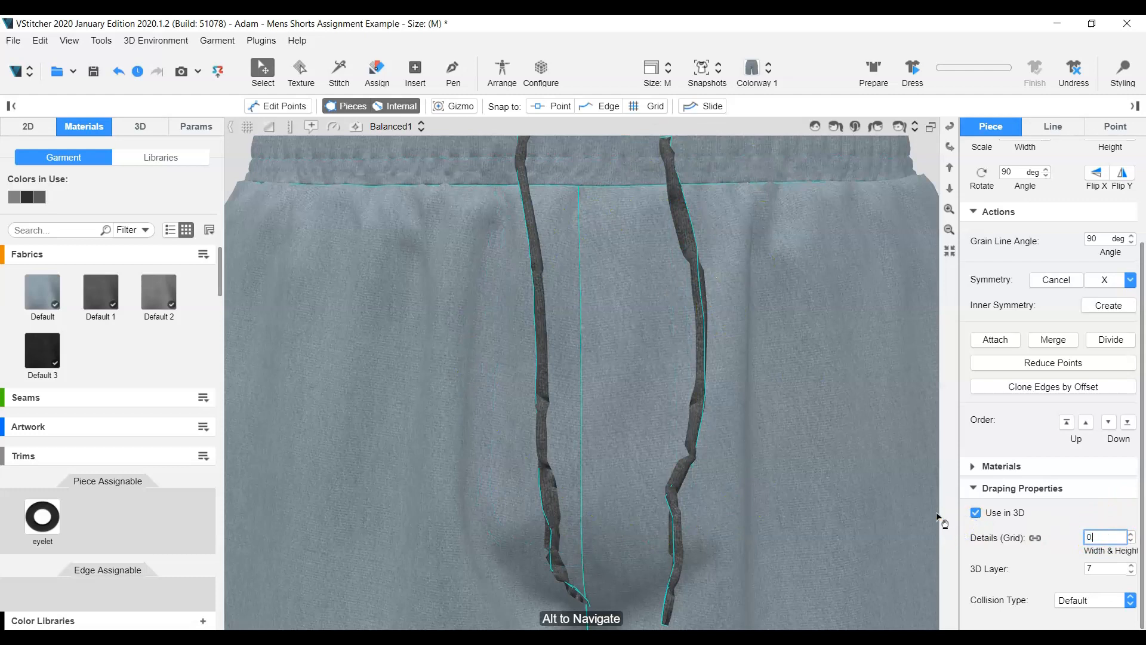
pyautogui.press('Return')
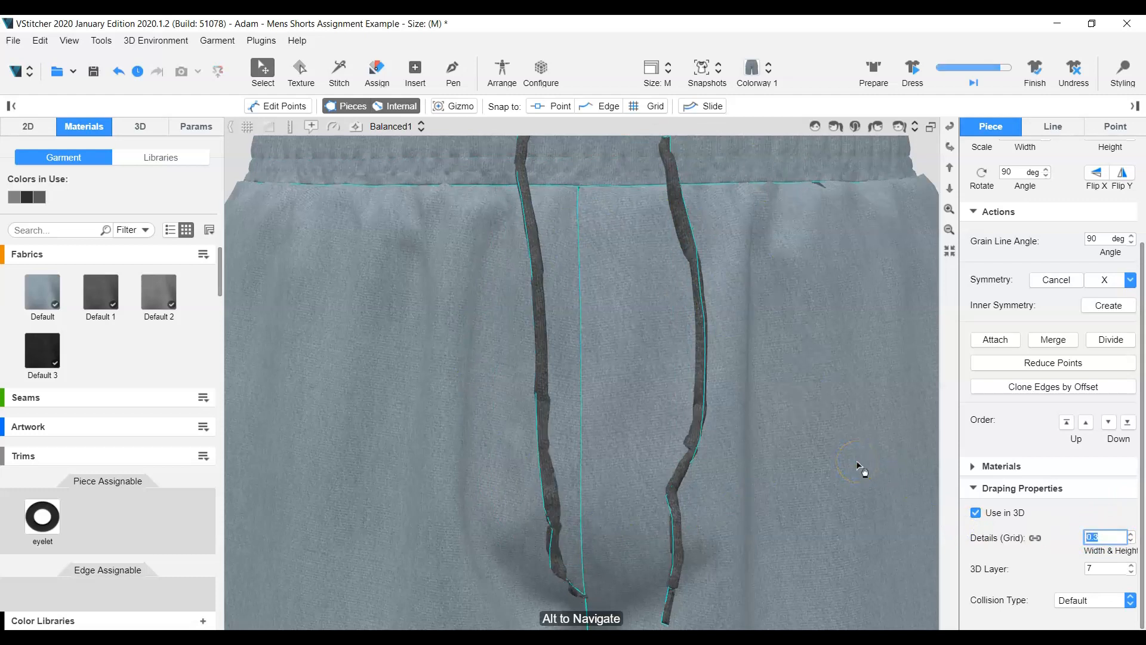
# Set the grid detail of the drawstring pieces to 0.2 and re-drape the shorts to completion.
pyautogui.write('0.2')
pyautogui.press('Return')
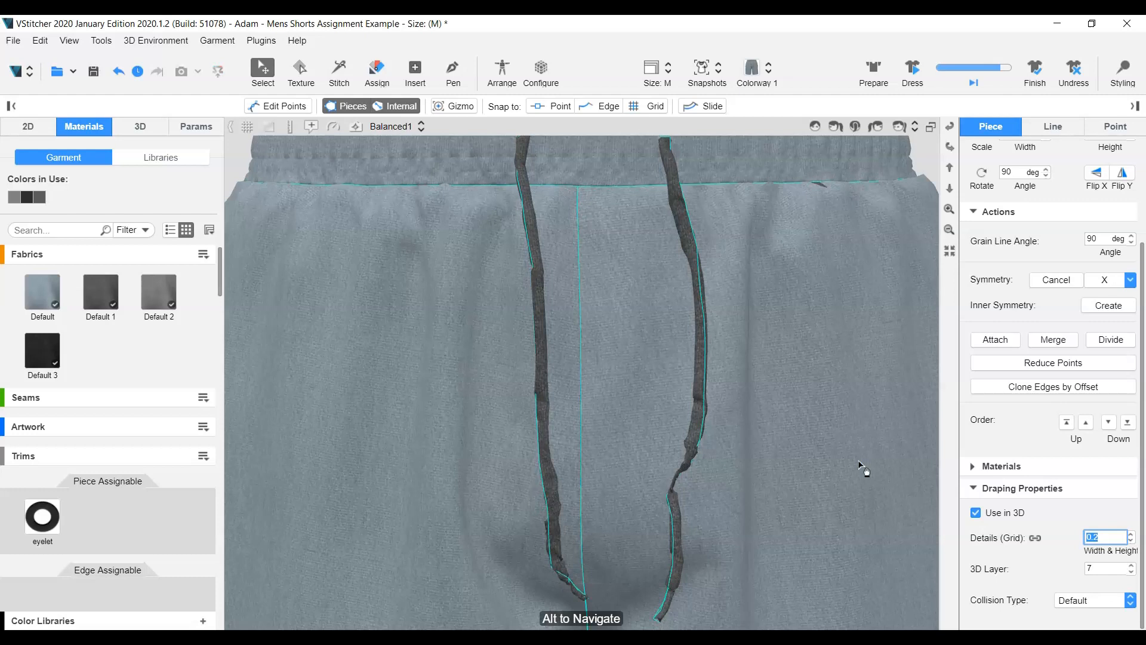
pyautogui.scroll(-3, 865, 468)
pyautogui.click(908, 74)
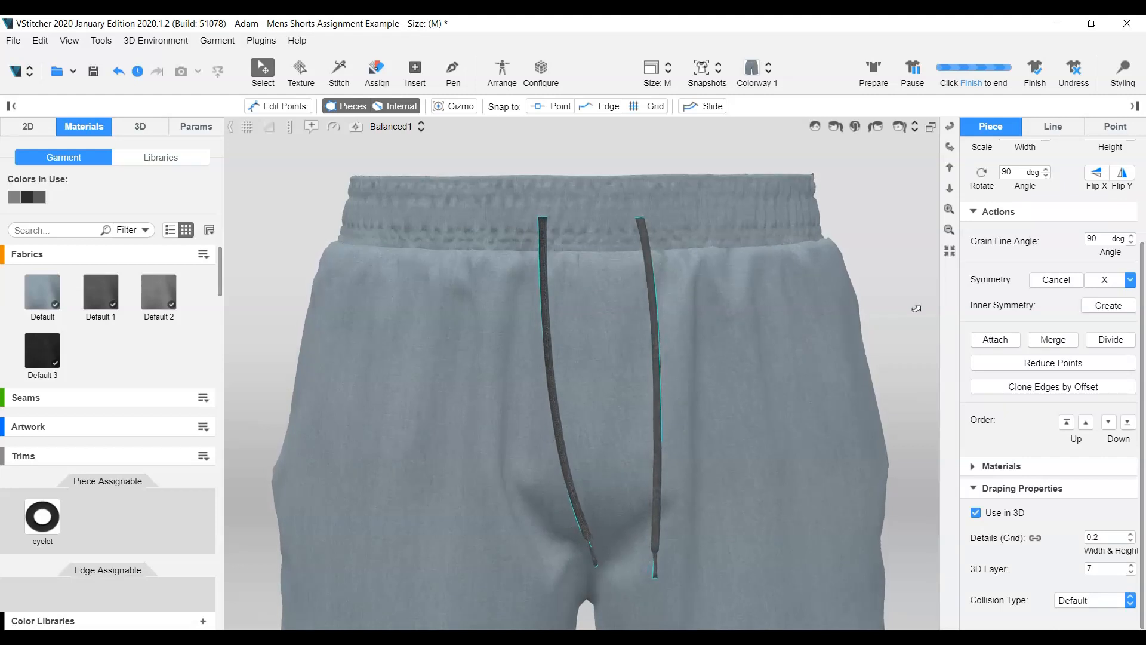
pyautogui.click(1034, 69)
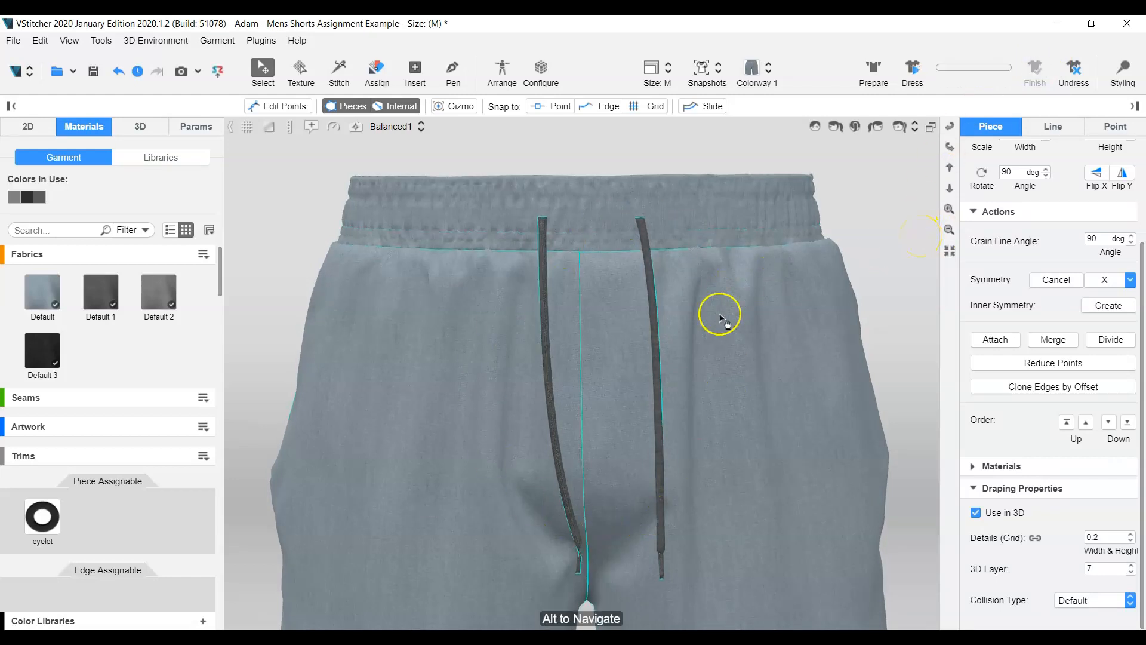
# Inspect the drape and smoothness of the drawstrings up close, and examine the whole pair of shorts.
pyautogui.scroll(5, 730, 281)
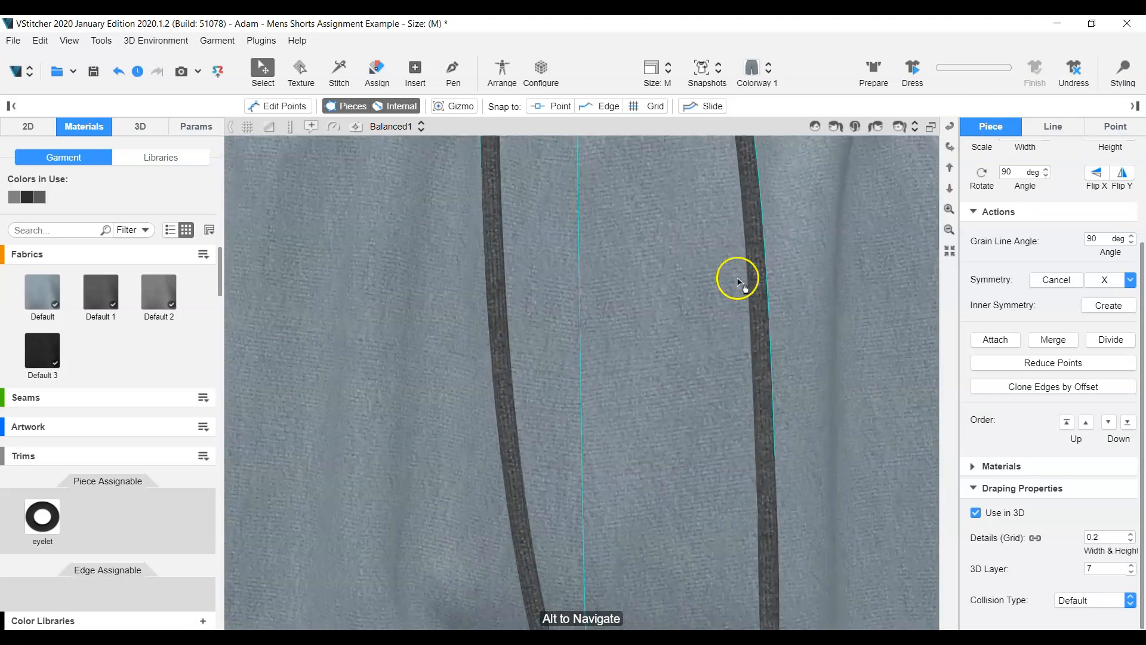
pyautogui.scroll(-3, 861, 328)
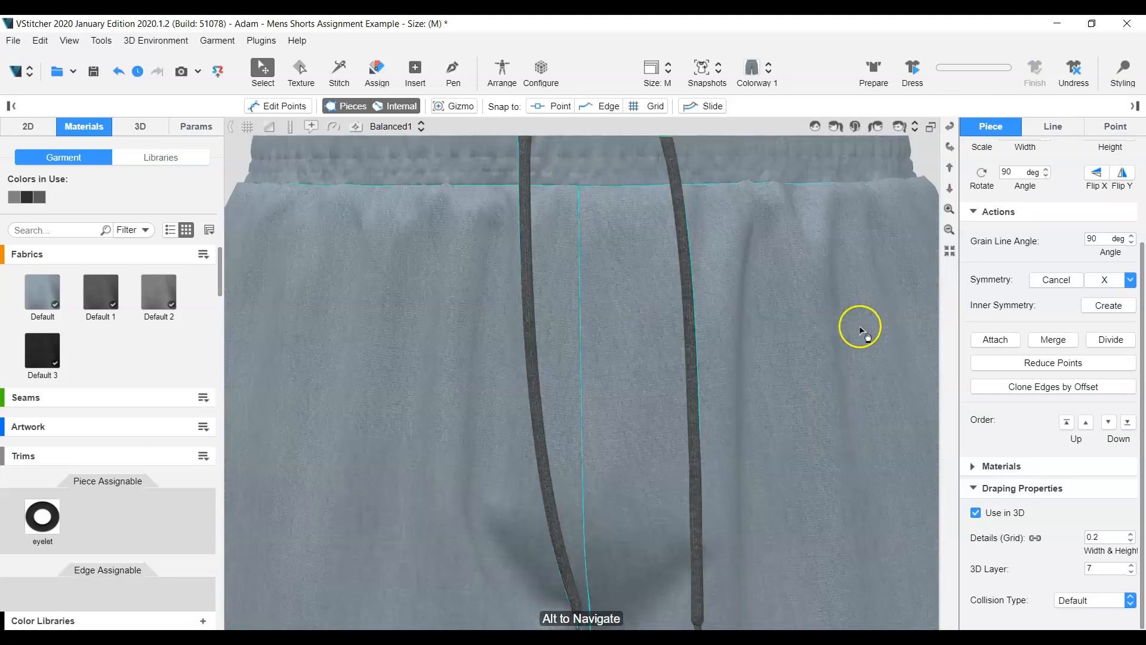
pyautogui.scroll(-3, 861, 329)
pyautogui.moveTo(936, 334); pyautogui.dragTo(312, 260, button='right')
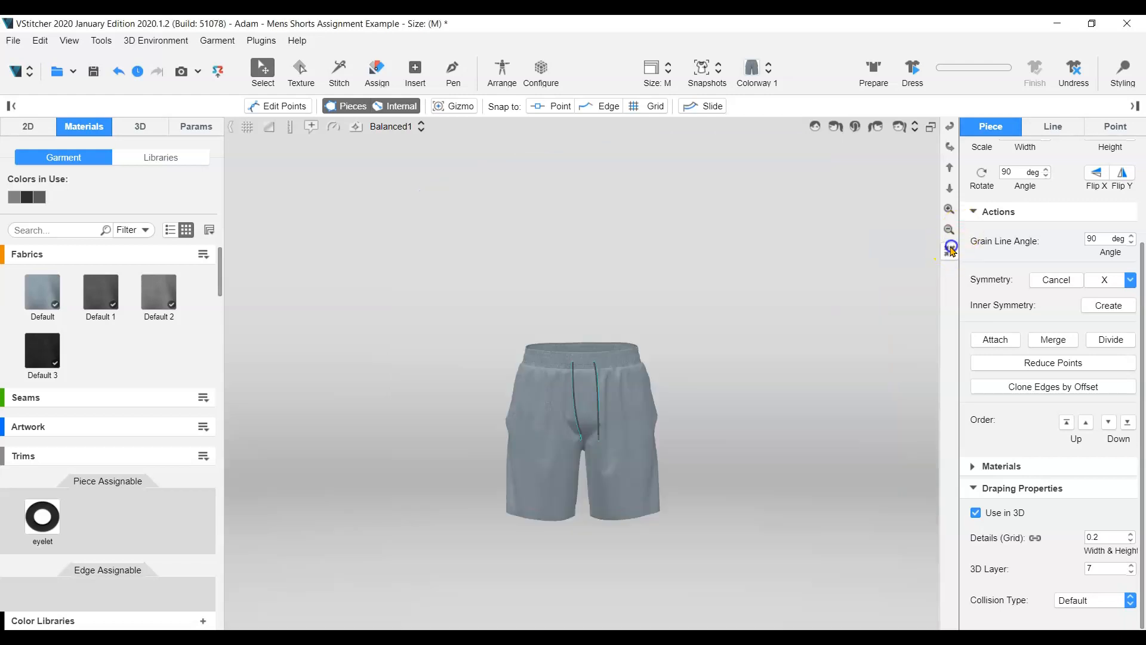
pyautogui.click(949, 251)
pyautogui.scroll(5, 583, 546)
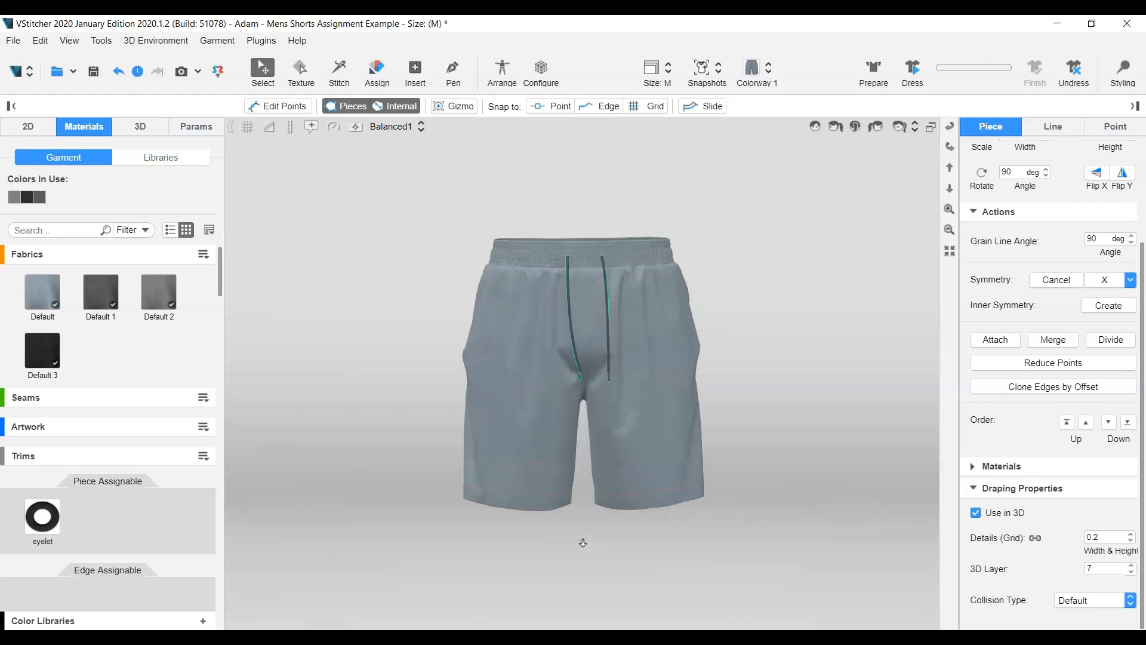